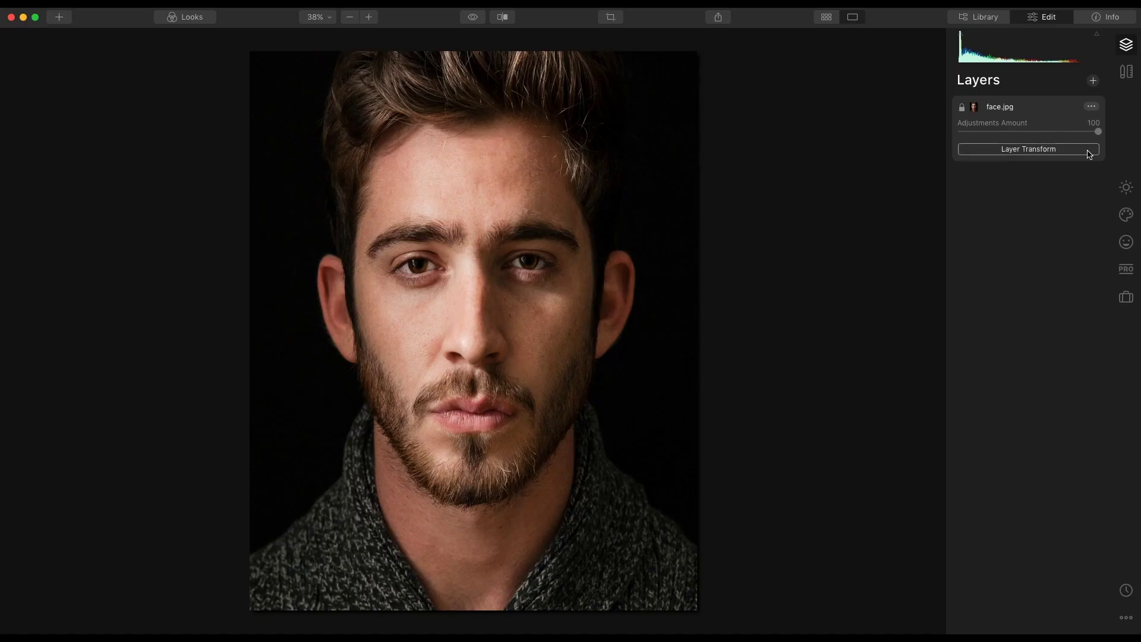
- Open the add-layer menu beside Layers for the face.jpg portrait
click(1094, 81)
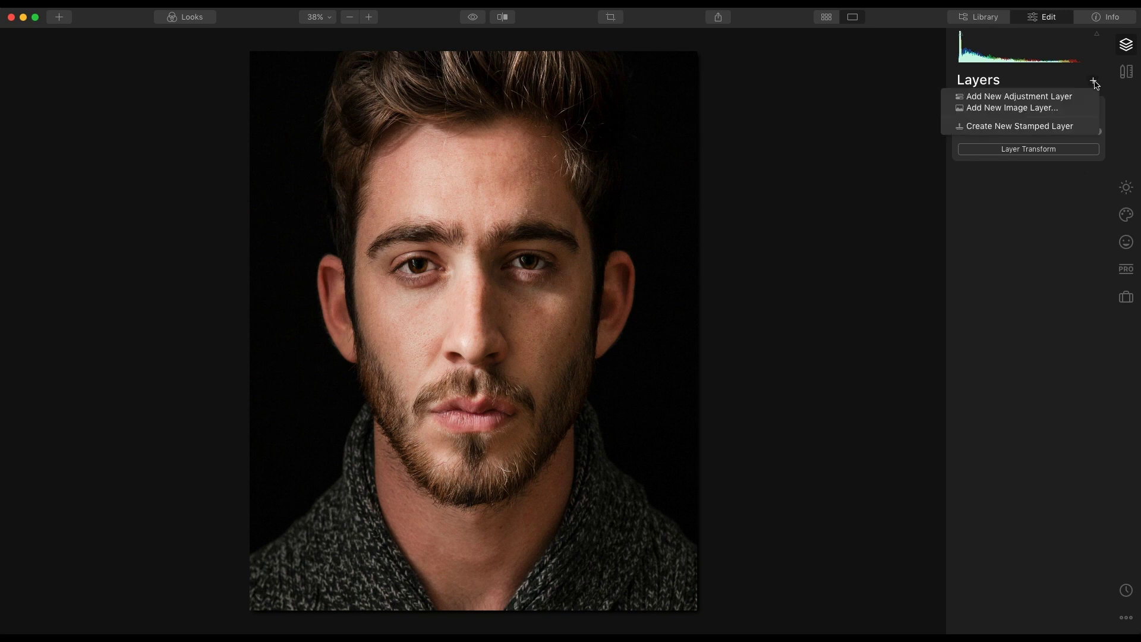
- Load Lion.jpg as a new image layer above face.jpg
click(1065, 112)
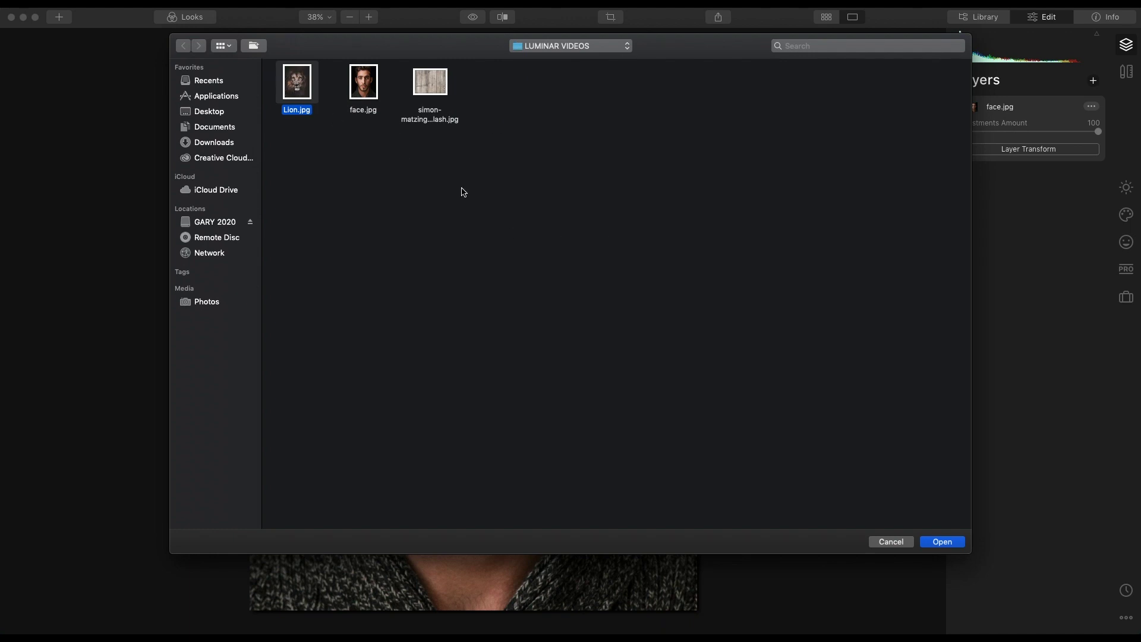
key(Return)
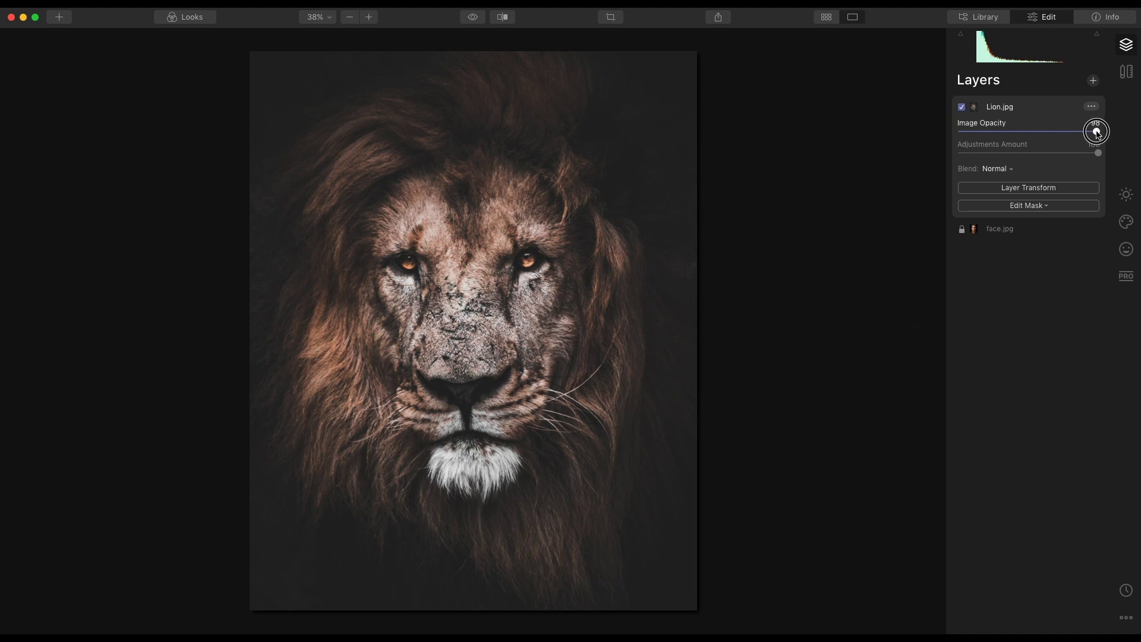
- Fade the Lion.jpg layer to preview the face, then start a Brush mask on it
mouse_move(1097, 133)
mouse_down()
mouse_move(993, 130)
mouse_move(1100, 134)
mouse_up()
click(1042, 206)
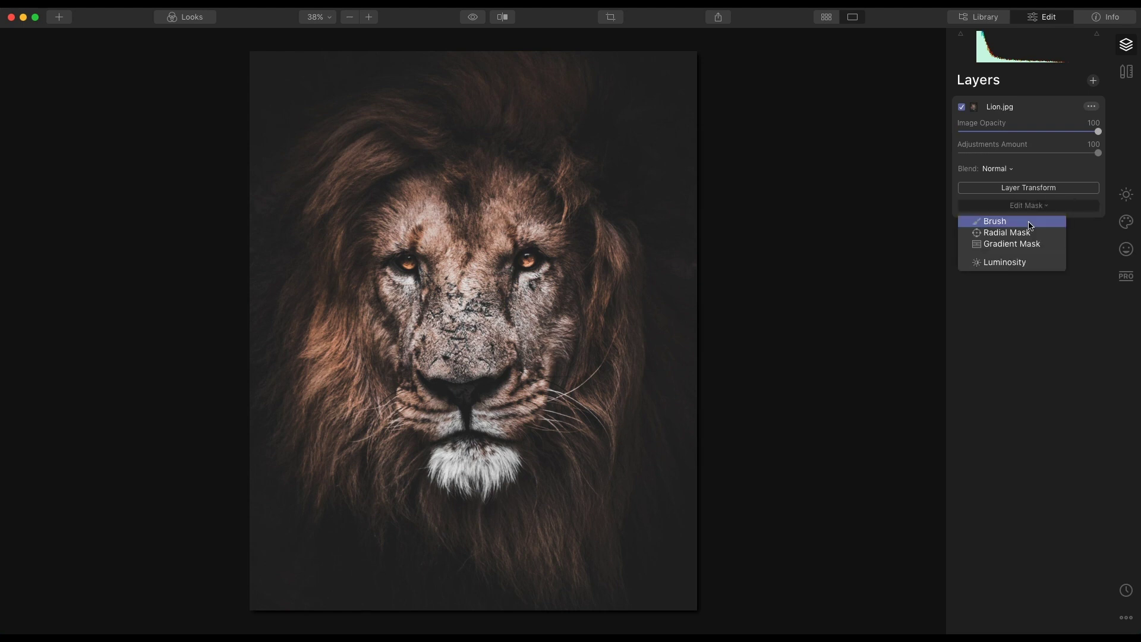
click(1030, 224)
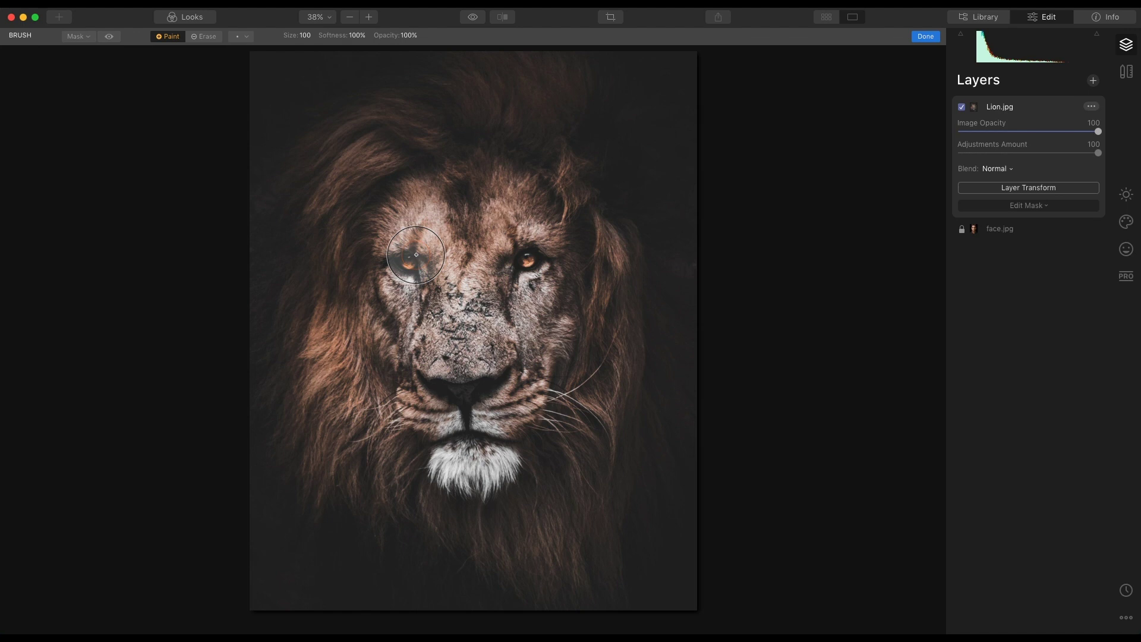
- Paint the lion's eyes over both of the man's eyes and fur across his hair
mouse_move(416, 254)
mouse_down()
mouse_move(391, 270)
mouse_move(434, 261)
mouse_move(383, 265)
mouse_move(357, 231)
mouse_move(363, 120)
mouse_move(404, 84)
mouse_move(483, 77)
mouse_move(376, 68)
mouse_move(337, 83)
mouse_move(313, 117)
mouse_move(304, 165)
mouse_move(388, 104)
mouse_move(396, 83)
mouse_move(358, 69)
mouse_move(281, 74)
mouse_move(251, 110)
mouse_move(323, 145)
mouse_move(279, 179)
mouse_move(324, 173)
mouse_move(270, 221)
mouse_move(318, 198)
mouse_move(287, 216)
mouse_move(321, 241)
mouse_move(366, 242)
mouse_move(348, 367)
mouse_move(326, 308)
mouse_move(326, 230)
mouse_move(331, 402)
mouse_move(348, 394)
mouse_move(357, 430)
mouse_move(415, 502)
mouse_move(502, 509)
mouse_move(405, 505)
mouse_up()
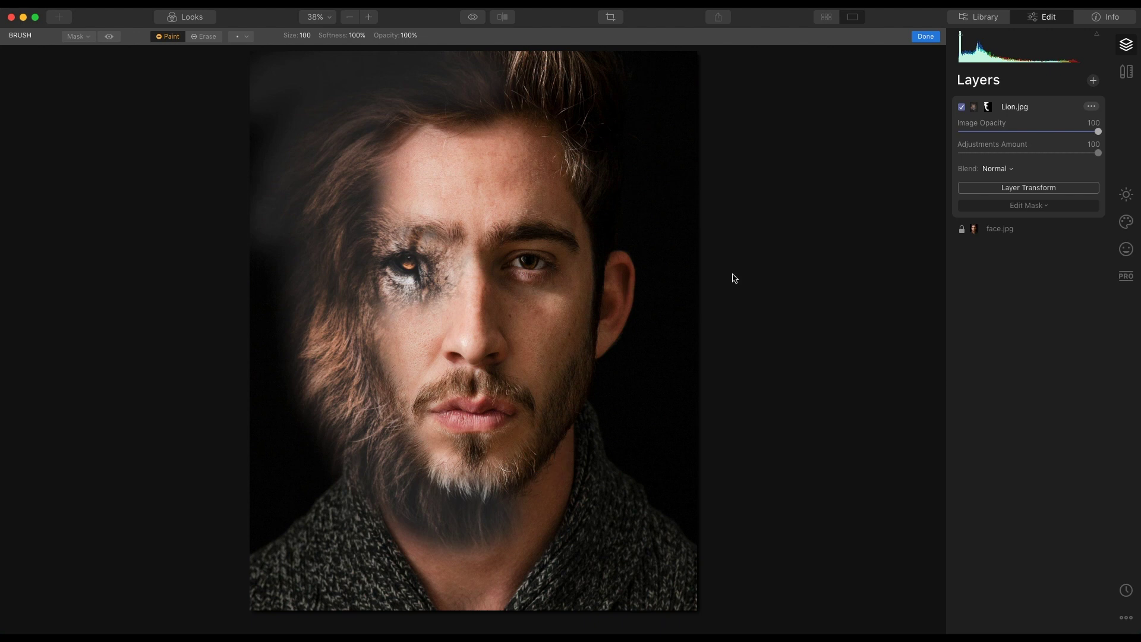
mouse_move(547, 82)
mouse_down()
mouse_move(508, 74)
mouse_move(510, 54)
mouse_move(563, 69)
mouse_move(571, 79)
mouse_move(516, 78)
mouse_move(555, 90)
mouse_move(597, 131)
mouse_move(566, 112)
mouse_move(602, 174)
mouse_up()
mouse_move(547, 259)
mouse_down()
mouse_move(517, 262)
mouse_move(545, 251)
mouse_move(585, 262)
mouse_move(538, 264)
mouse_move(571, 256)
mouse_move(603, 220)
mouse_move(594, 153)
mouse_move(631, 301)
mouse_up()
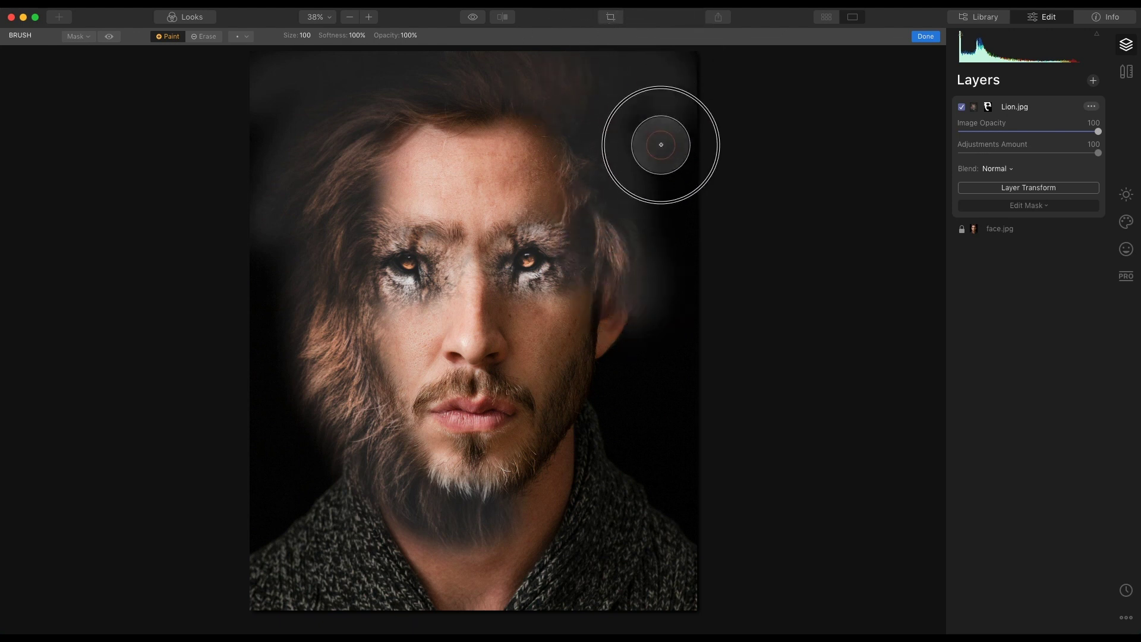
- Brush lion mane down the right side, below the ear, over the sweater and the left cheek
mouse_move(659, 83)
mouse_down()
mouse_move(684, 333)
mouse_move(678, 197)
mouse_move(654, 423)
mouse_up()
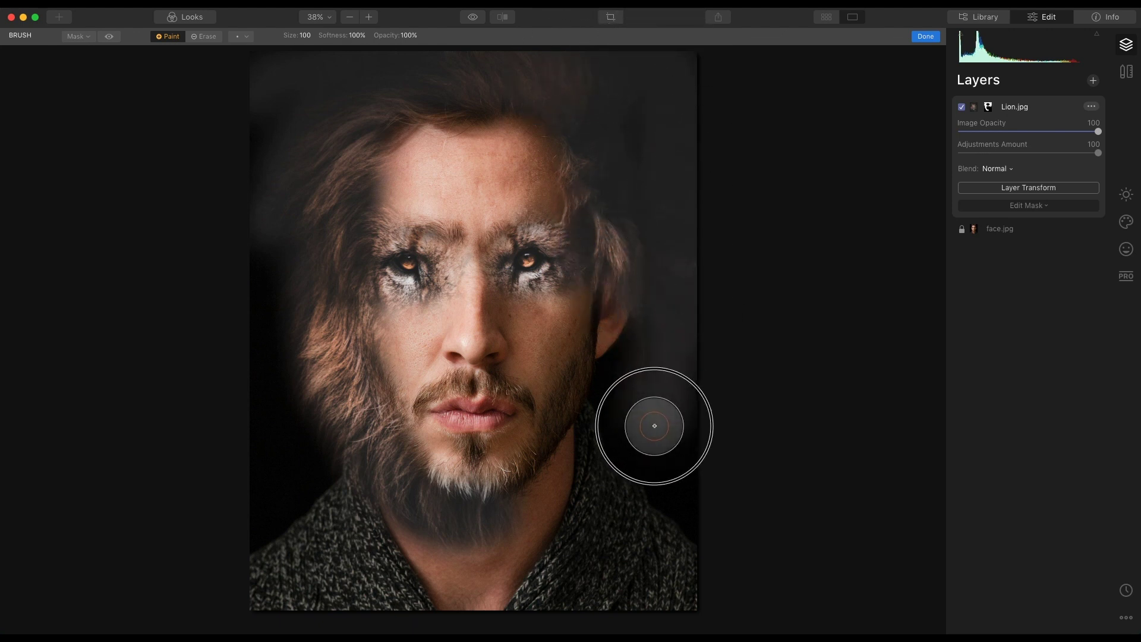
mouse_move(618, 109)
mouse_down()
mouse_move(675, 197)
mouse_move(666, 360)
mouse_move(641, 418)
mouse_move(654, 336)
mouse_move(631, 385)
mouse_move(649, 350)
mouse_move(621, 376)
mouse_move(614, 410)
mouse_up()
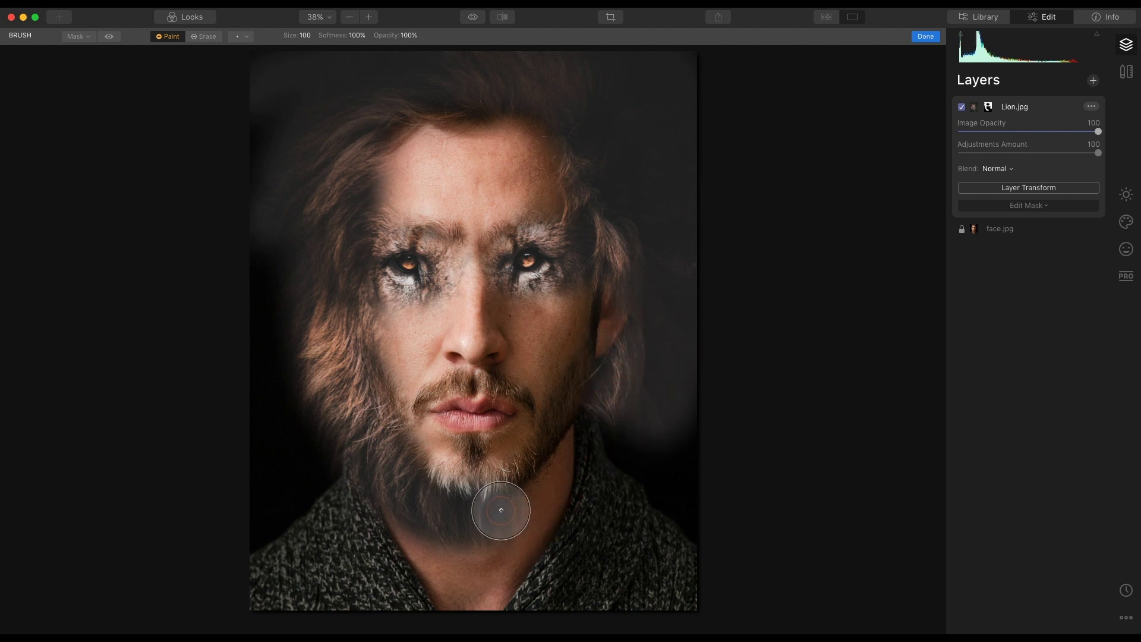
mouse_move(501, 511)
mouse_down()
mouse_move(513, 533)
mouse_move(521, 483)
mouse_move(531, 503)
mouse_move(533, 467)
mouse_move(553, 483)
mouse_move(548, 459)
mouse_move(565, 467)
mouse_move(565, 440)
mouse_move(588, 454)
mouse_move(577, 422)
mouse_move(607, 434)
mouse_move(589, 408)
mouse_move(625, 299)
mouse_move(625, 411)
mouse_move(630, 367)
mouse_move(580, 482)
mouse_move(568, 496)
mouse_move(568, 474)
mouse_move(487, 567)
mouse_move(499, 515)
mouse_move(457, 571)
mouse_move(448, 526)
mouse_move(409, 568)
mouse_move(411, 509)
mouse_move(394, 524)
mouse_move(367, 523)
mouse_move(357, 465)
mouse_move(344, 555)
mouse_move(329, 390)
mouse_move(314, 426)
mouse_move(314, 504)
mouse_move(292, 234)
mouse_move(291, 370)
mouse_move(312, 503)
mouse_move(298, 546)
mouse_move(267, 81)
mouse_up()
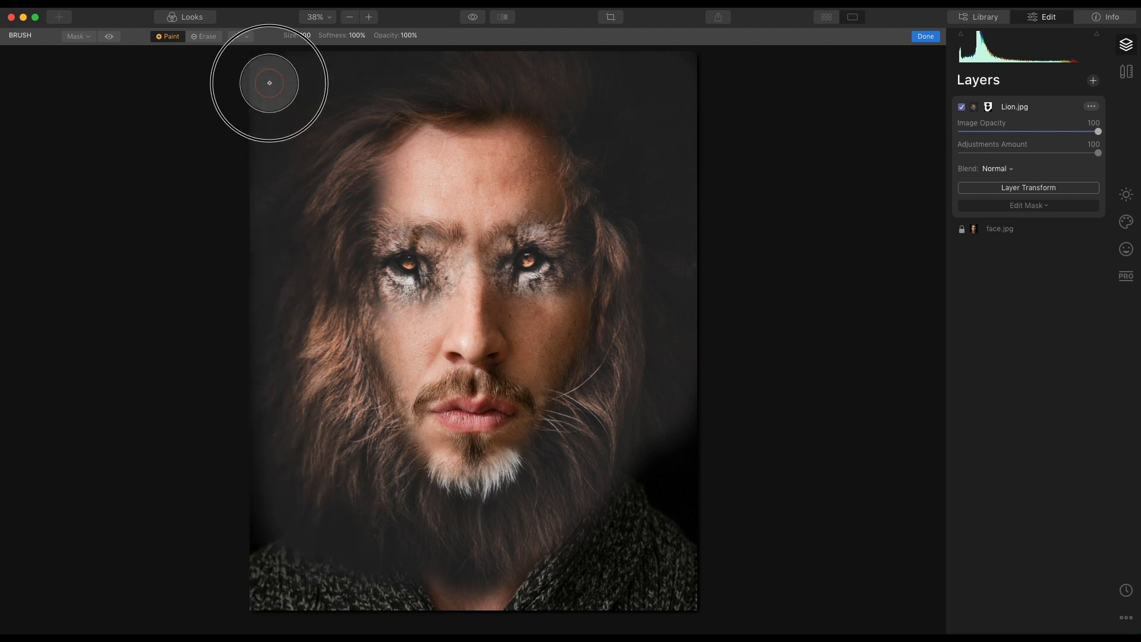
mouse_move(252, 228)
mouse_down()
mouse_move(257, 553)
mouse_move(287, 607)
mouse_move(248, 549)
mouse_move(428, 614)
mouse_move(348, 608)
mouse_move(706, 583)
mouse_move(543, 589)
mouse_move(716, 531)
mouse_move(607, 621)
mouse_move(671, 607)
mouse_move(659, 552)
mouse_move(723, 380)
mouse_move(535, 606)
mouse_move(643, 530)
mouse_move(695, 430)
mouse_move(545, 604)
mouse_move(392, 589)
mouse_move(290, 530)
mouse_move(272, 453)
mouse_move(544, 601)
mouse_up()
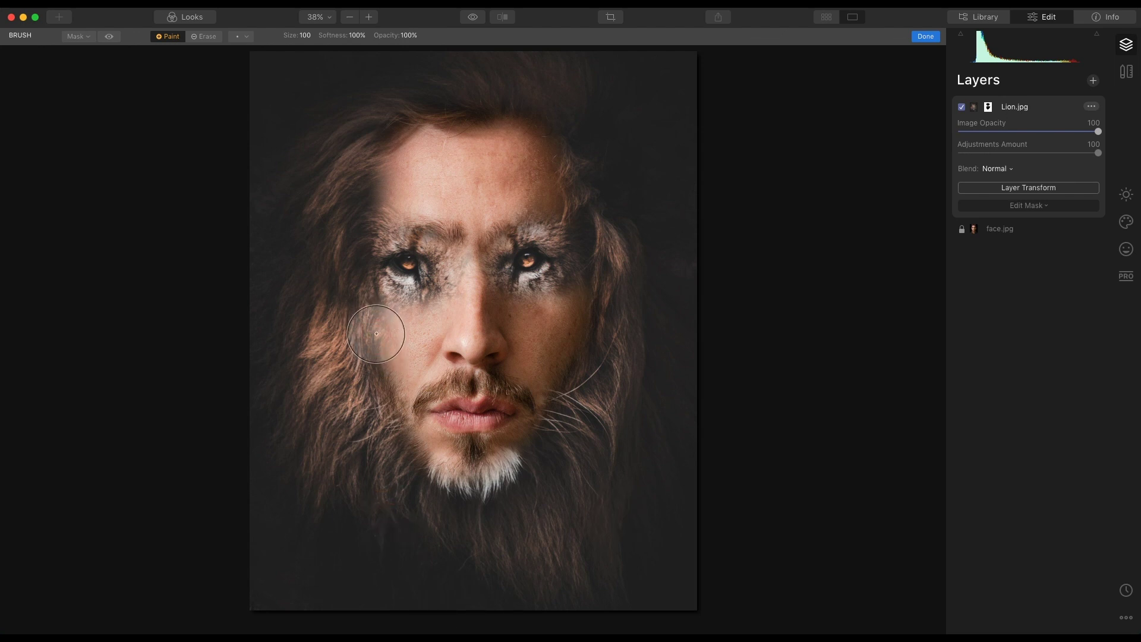
mouse_move(383, 329)
mouse_down()
mouse_move(373, 342)
mouse_move(389, 379)
mouse_move(374, 365)
mouse_up()
- Reduce the brush to size 50 and paint lion whiskers beside the mouth and along the chin
click(307, 36)
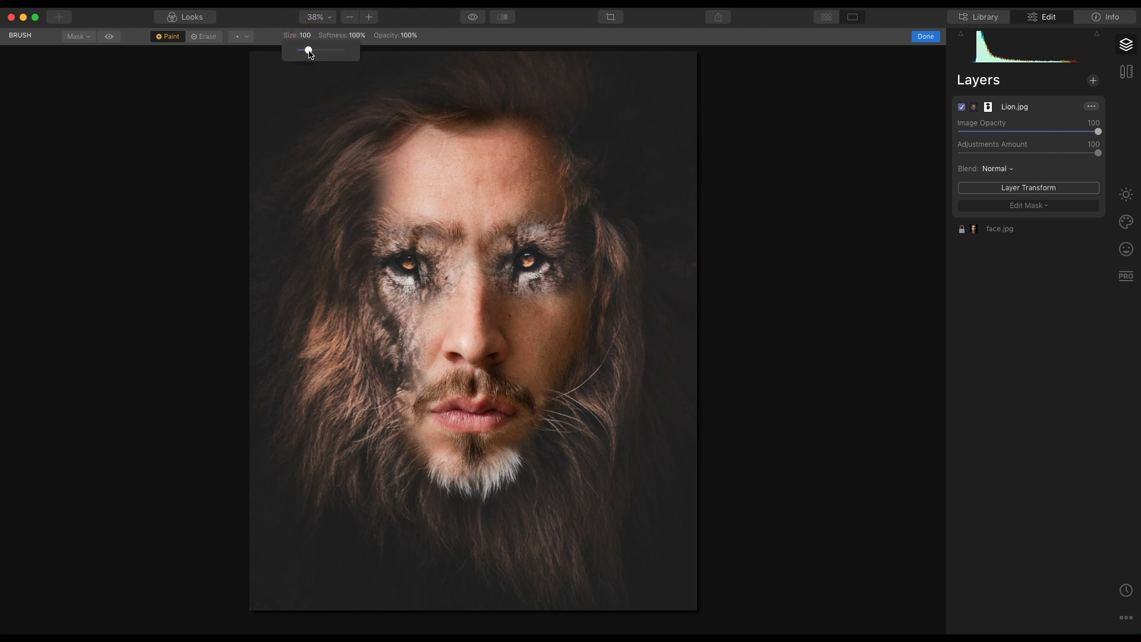
drag(309, 51, 302, 51)
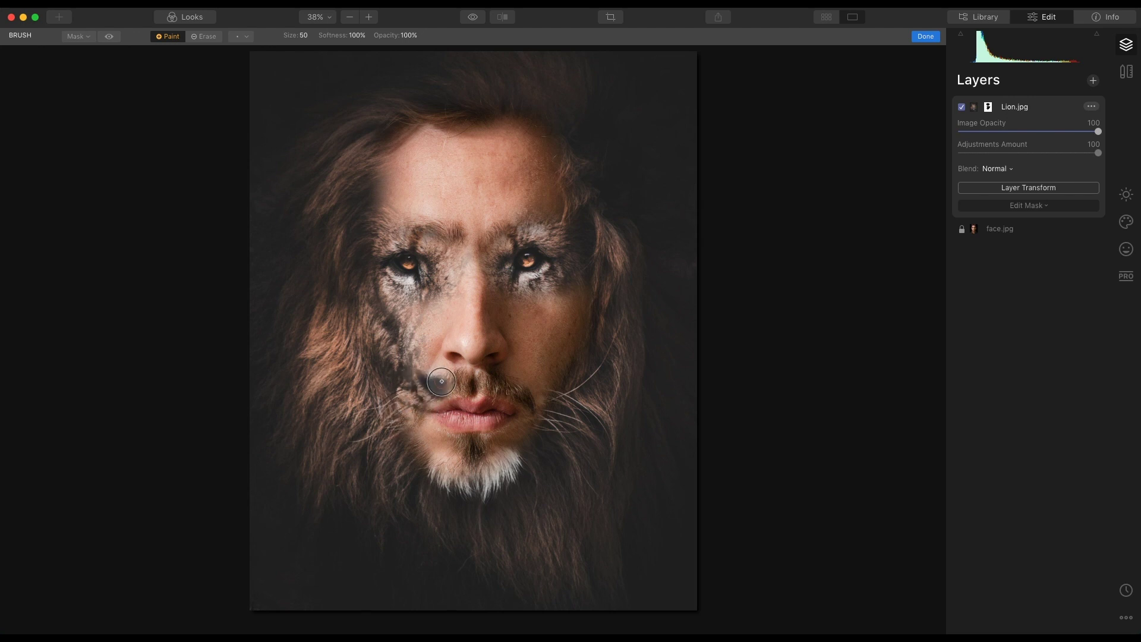
mouse_move(424, 390)
mouse_down()
mouse_move(396, 427)
mouse_move(401, 399)
mouse_move(390, 417)
mouse_move(405, 458)
mouse_up()
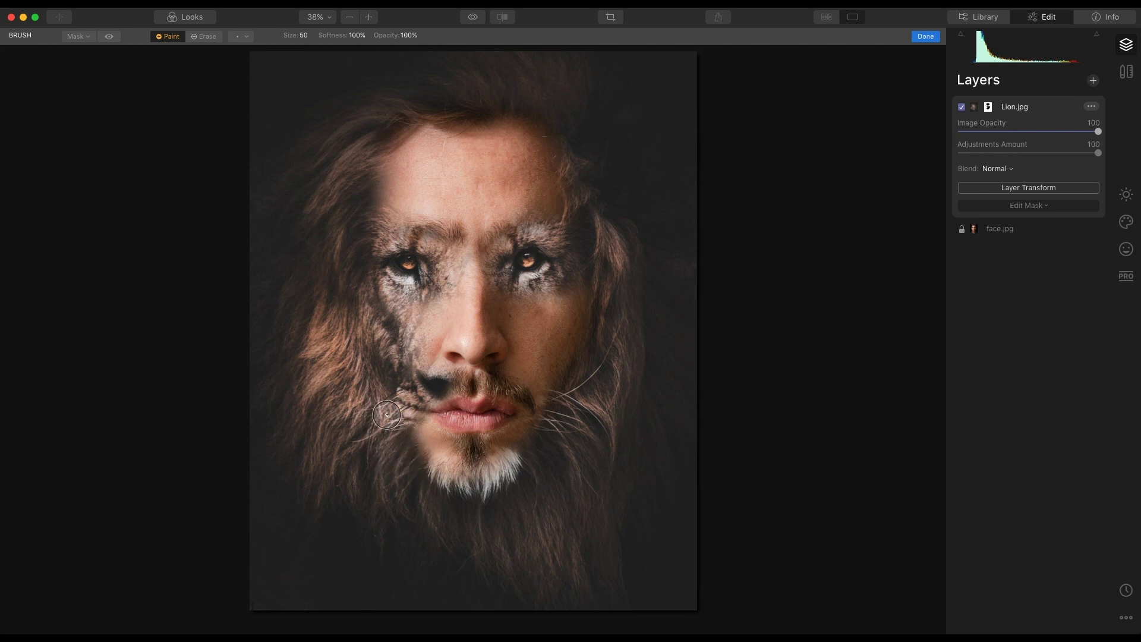
mouse_move(387, 414)
mouse_down()
mouse_move(420, 462)
mouse_move(472, 500)
mouse_move(530, 488)
mouse_move(512, 410)
mouse_up()
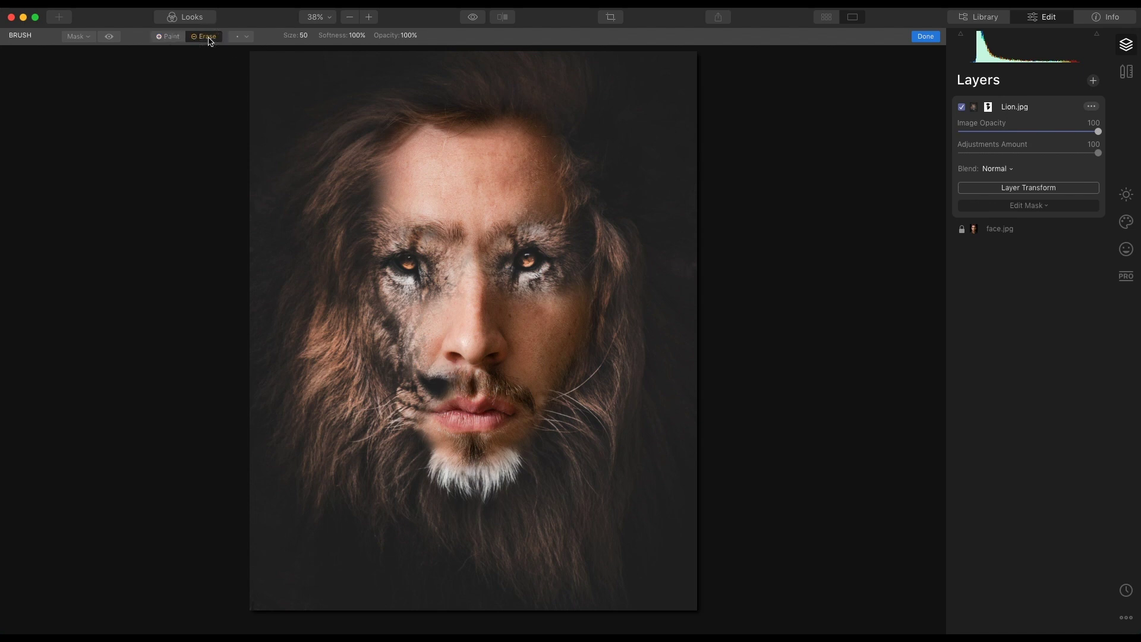
- Erase lion texture from the lip and forehead hairline, then repaint mane over the head top
drag(460, 375, 445, 363)
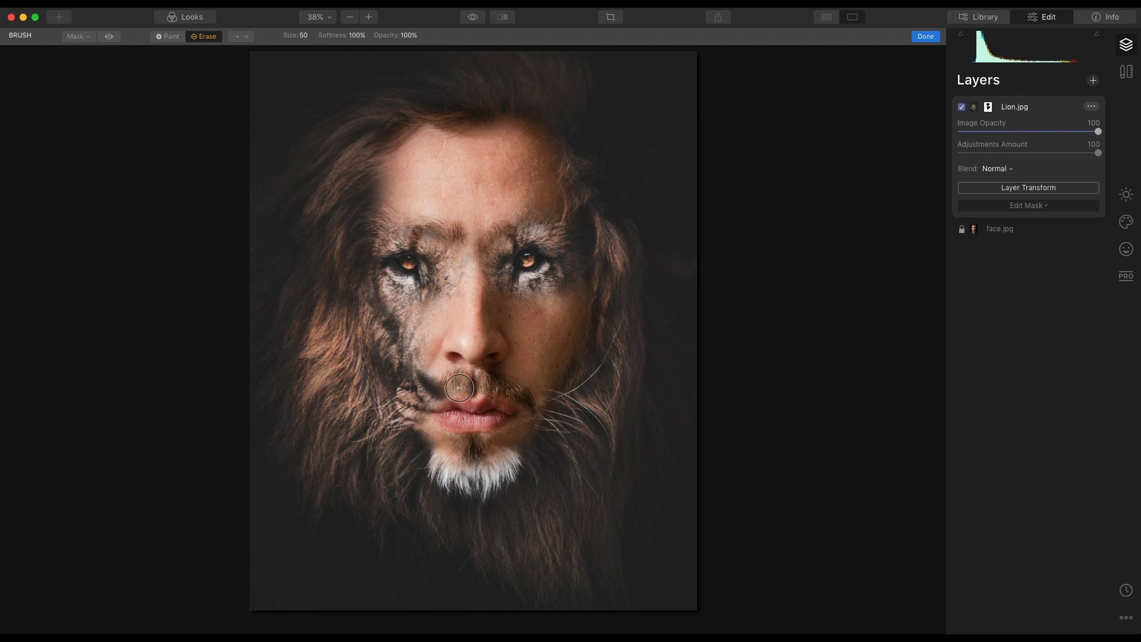
drag(455, 415, 420, 416)
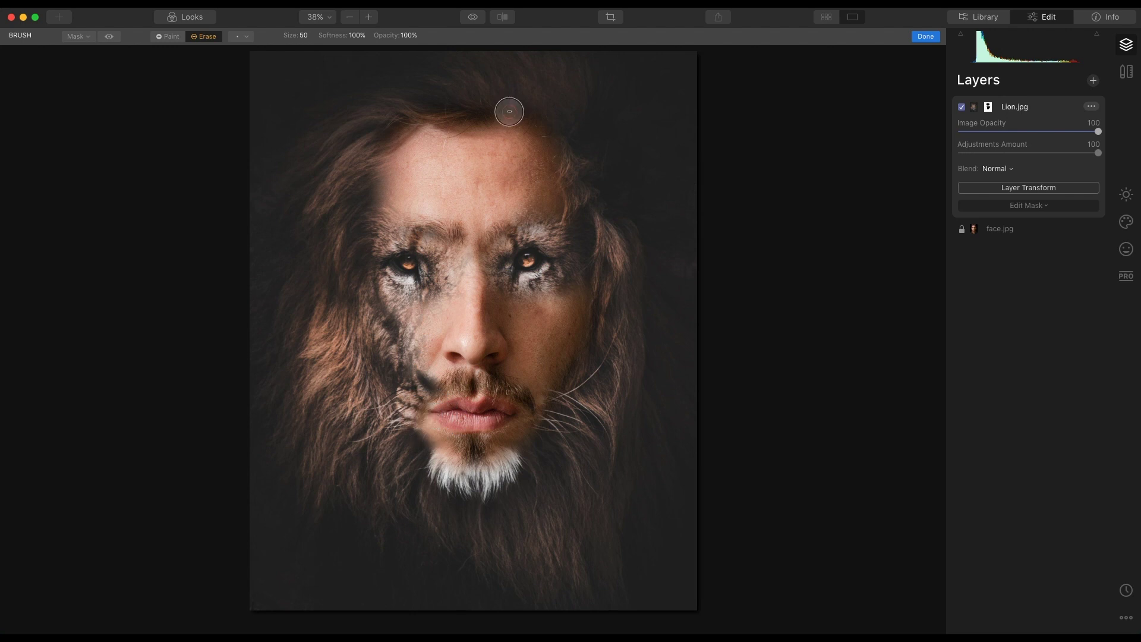
mouse_move(489, 102)
mouse_down()
mouse_move(457, 113)
mouse_move(366, 109)
mouse_up()
mouse_move(466, 102)
mouse_down()
mouse_move(326, 113)
mouse_move(302, 141)
mouse_move(391, 113)
mouse_move(314, 164)
mouse_move(391, 119)
mouse_move(299, 225)
mouse_move(322, 228)
mouse_up()
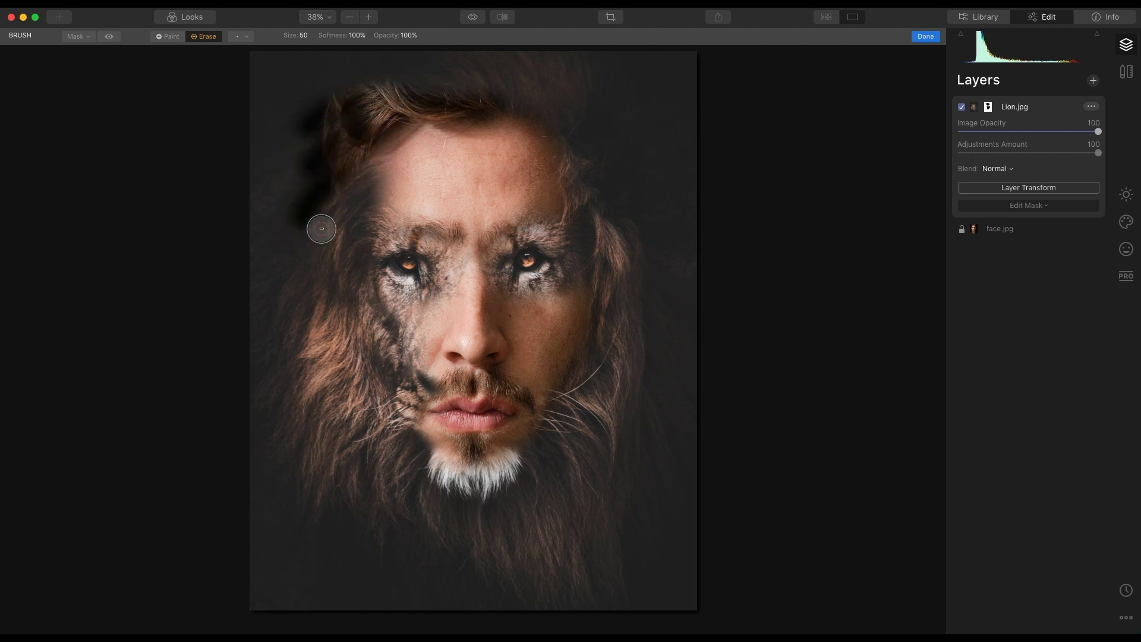
mouse_move(500, 92)
mouse_down()
mouse_move(361, 100)
mouse_move(504, 118)
mouse_move(365, 126)
mouse_move(345, 177)
mouse_move(417, 127)
mouse_move(388, 134)
mouse_move(287, 242)
mouse_move(395, 113)
mouse_move(333, 147)
mouse_move(274, 251)
mouse_move(282, 219)
mouse_move(361, 113)
mouse_move(393, 96)
mouse_move(346, 101)
mouse_move(283, 171)
mouse_move(286, 123)
mouse_move(398, 80)
mouse_move(288, 145)
mouse_move(277, 183)
mouse_move(346, 100)
mouse_move(498, 82)
mouse_move(490, 97)
mouse_move(562, 112)
mouse_move(589, 151)
mouse_move(602, 224)
mouse_move(602, 216)
mouse_move(620, 257)
mouse_move(614, 420)
mouse_up()
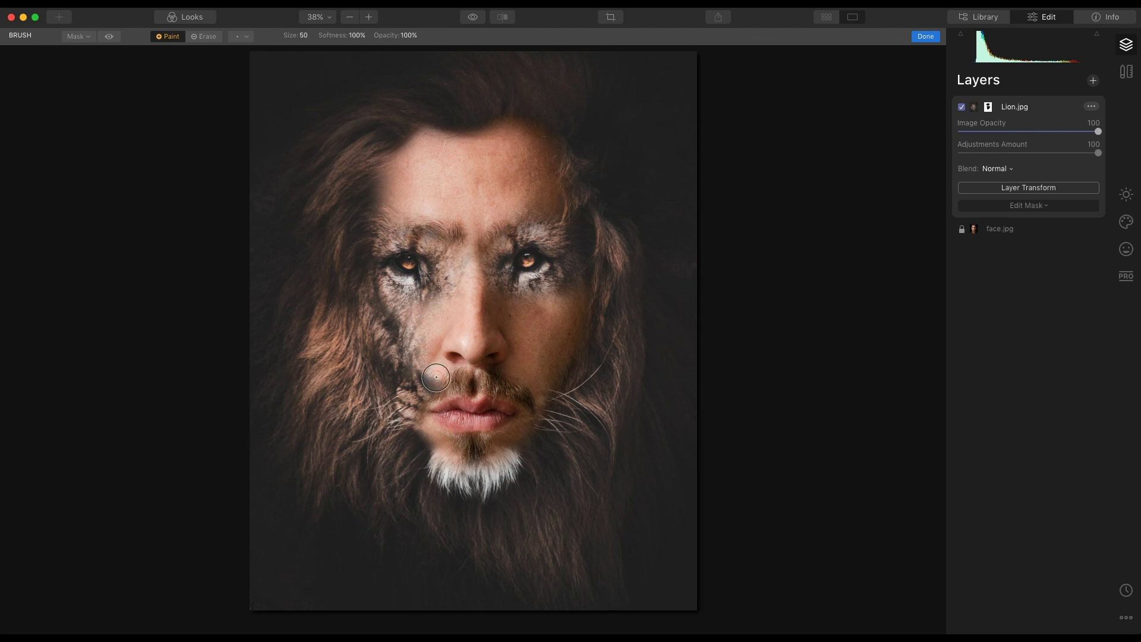
- Brush a little more lion fur near the upper lip, then select face.jpg to view it alone
drag(436, 377, 395, 355)
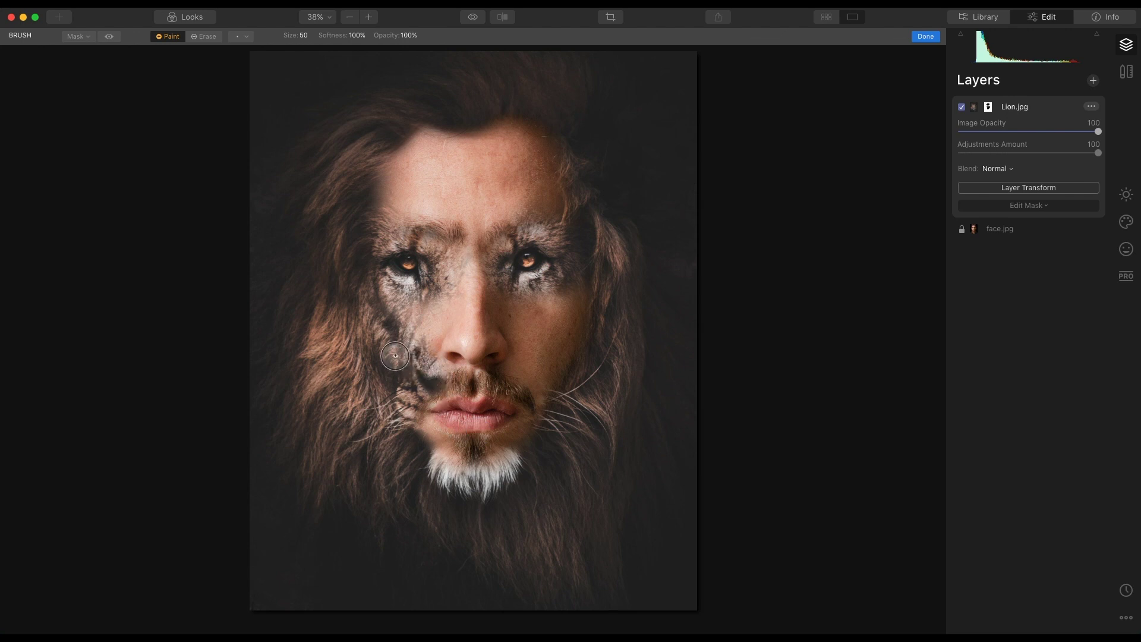
mouse_move(299, 371)
mouse_down()
mouse_move(271, 429)
mouse_move(299, 474)
mouse_move(423, 451)
mouse_up()
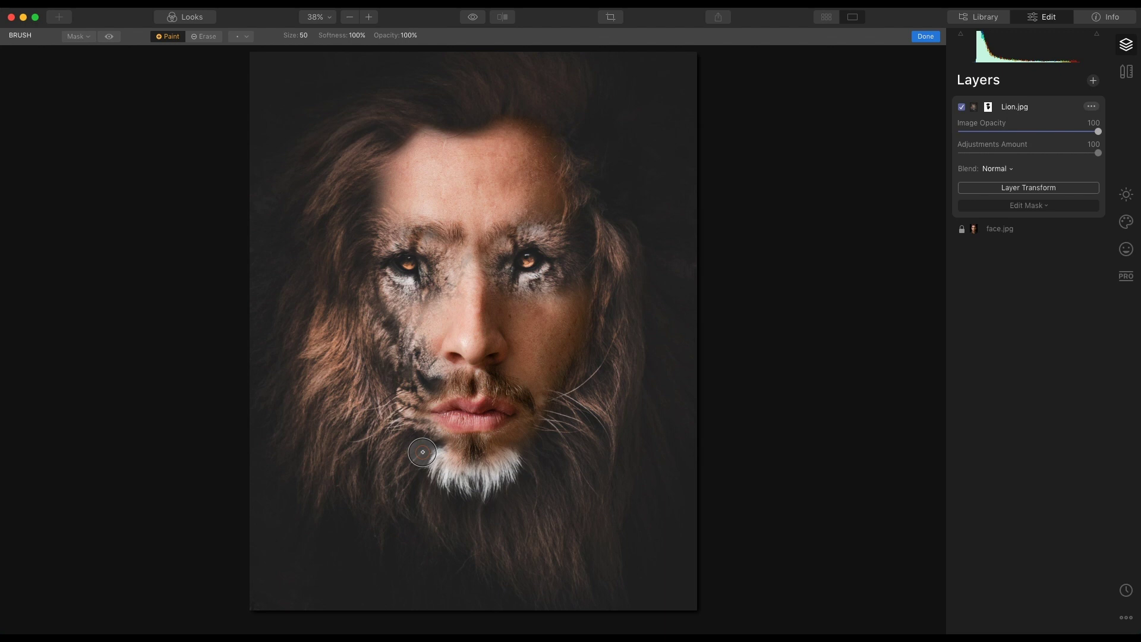
click(1004, 229)
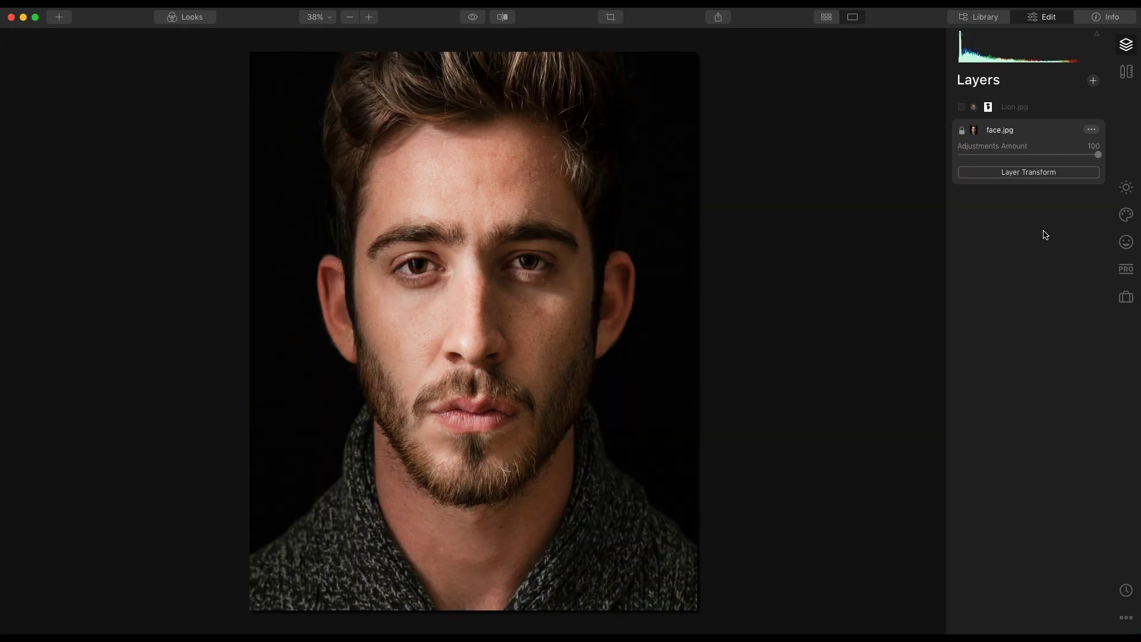
- Check face.jpg's Color settings (Saturation -10, Vibrance -9), then make Lion.jpg visible again
click(1126, 190)
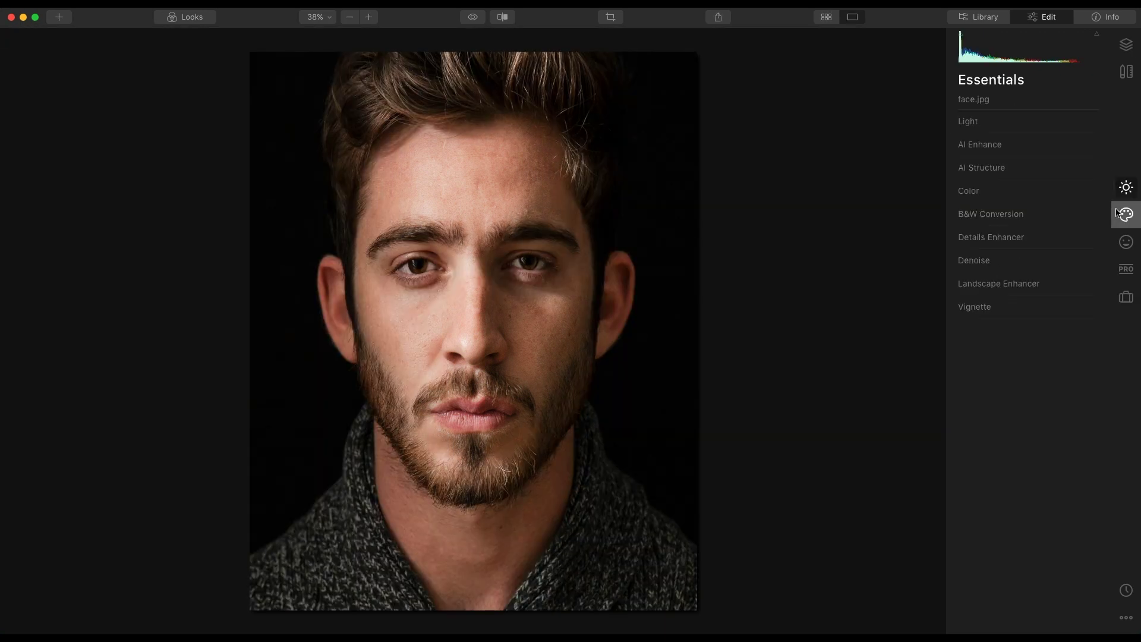
click(972, 194)
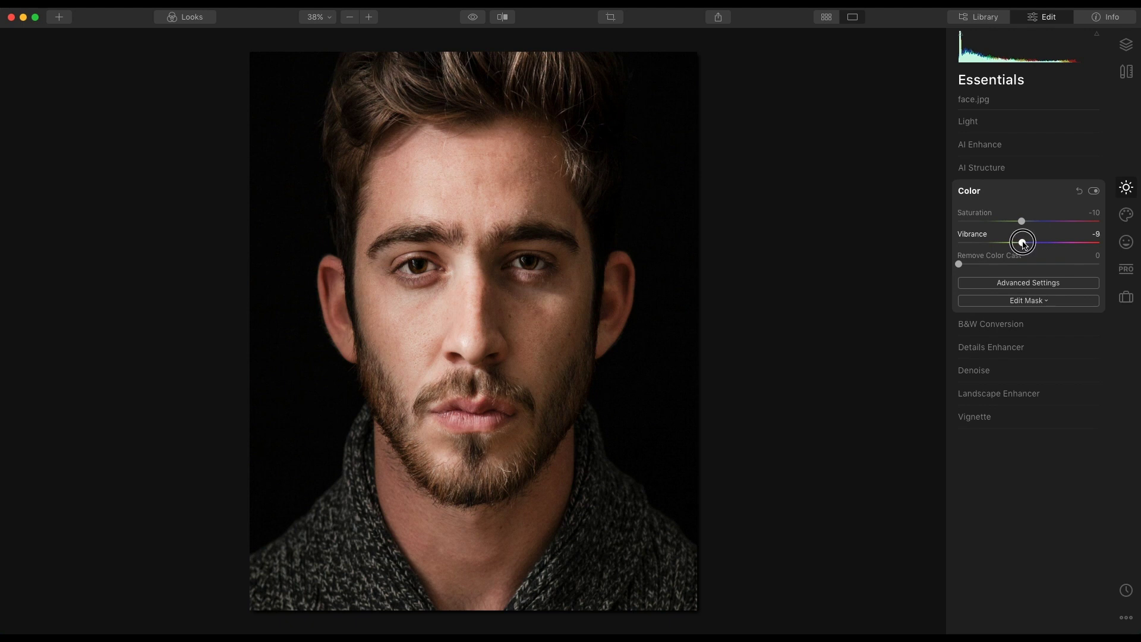
click(1128, 46)
click(962, 107)
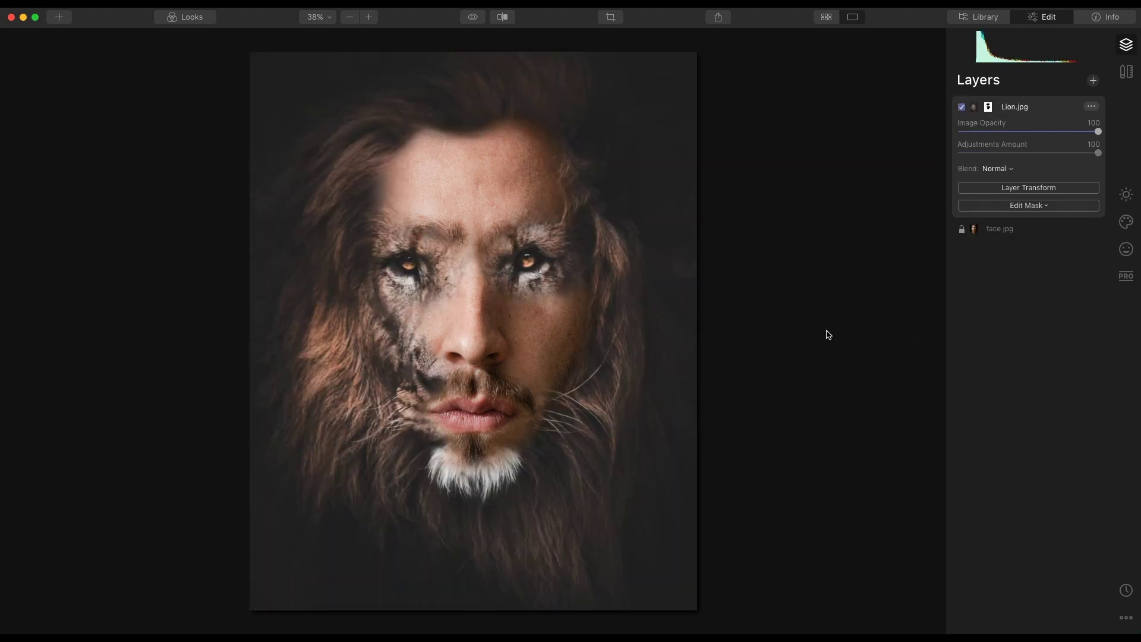
- Add Adjustment Layer 1 on top and open its Creative Color Styles (LUT) presets
click(1094, 82)
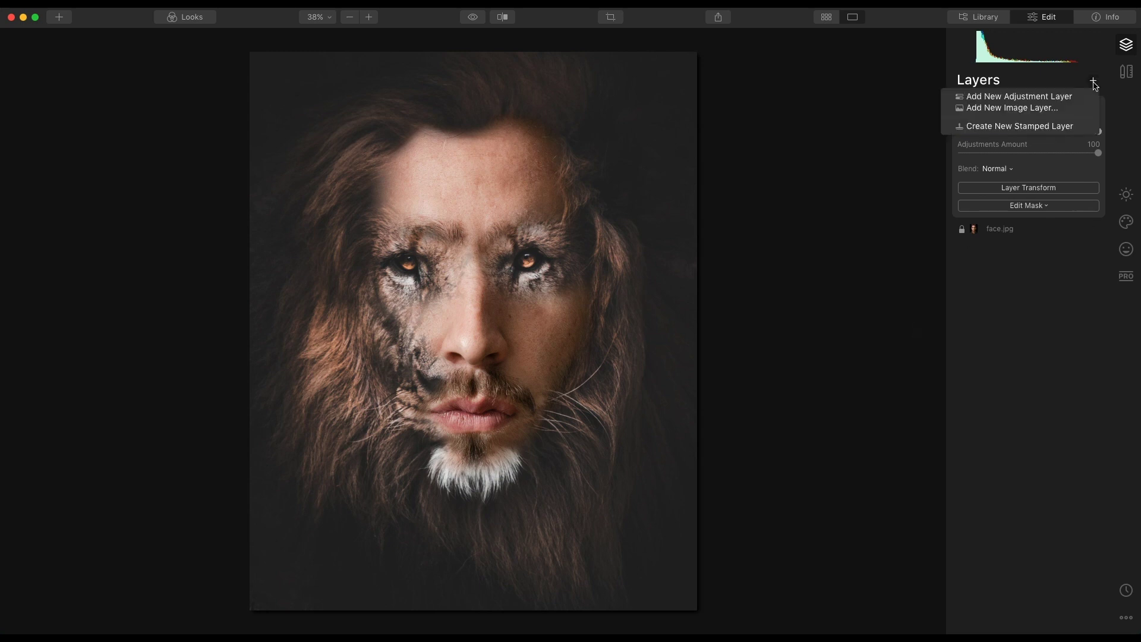
click(1071, 98)
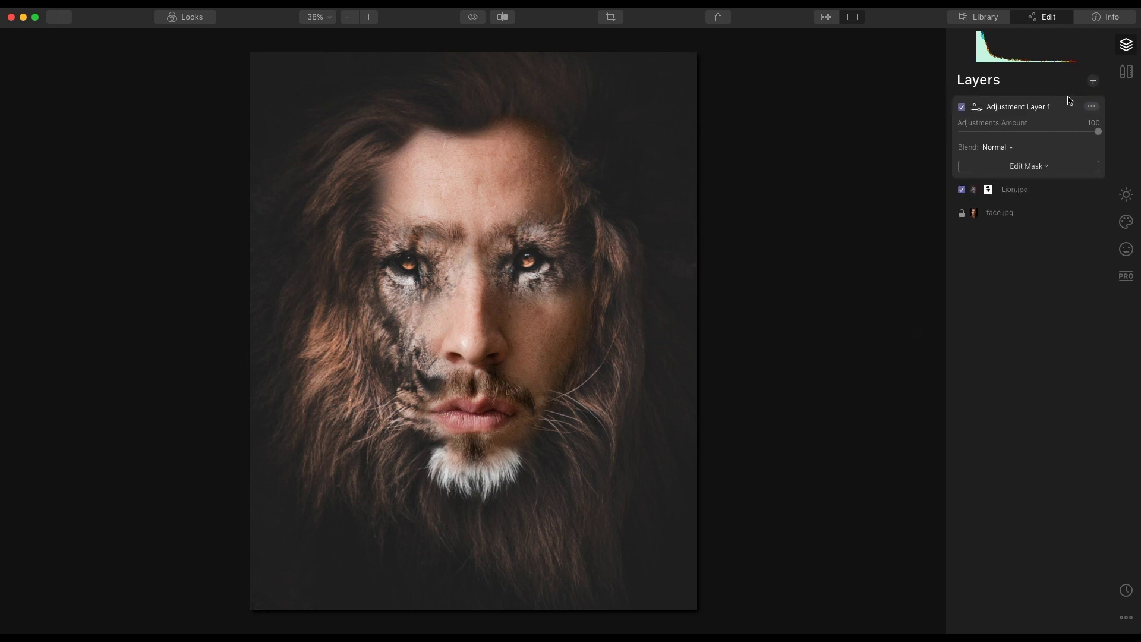
click(1127, 224)
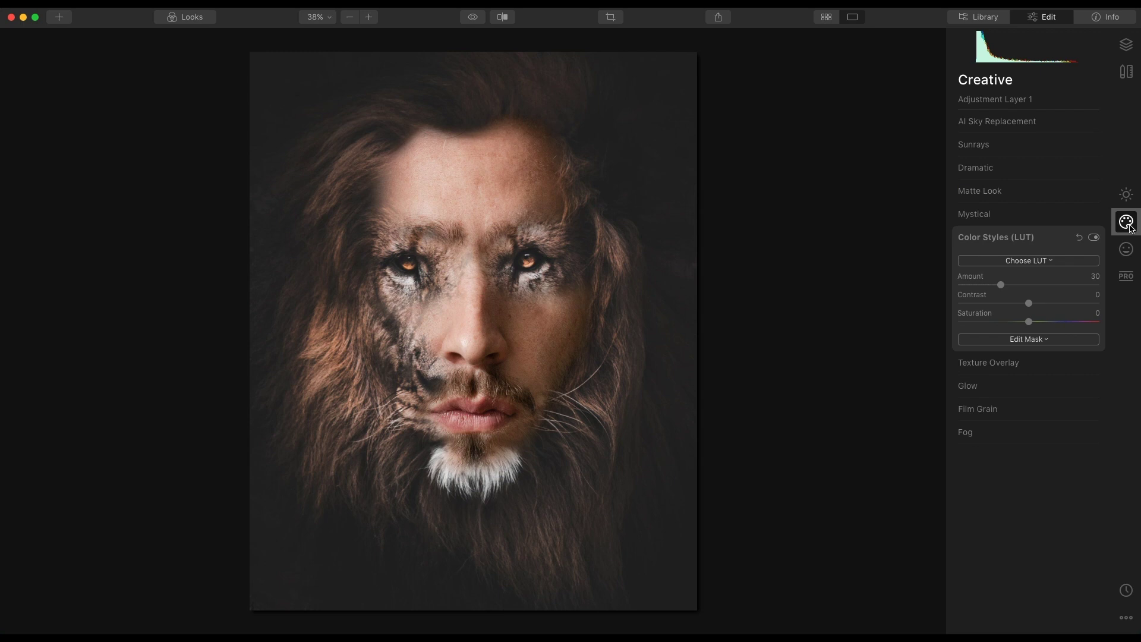
click(1051, 262)
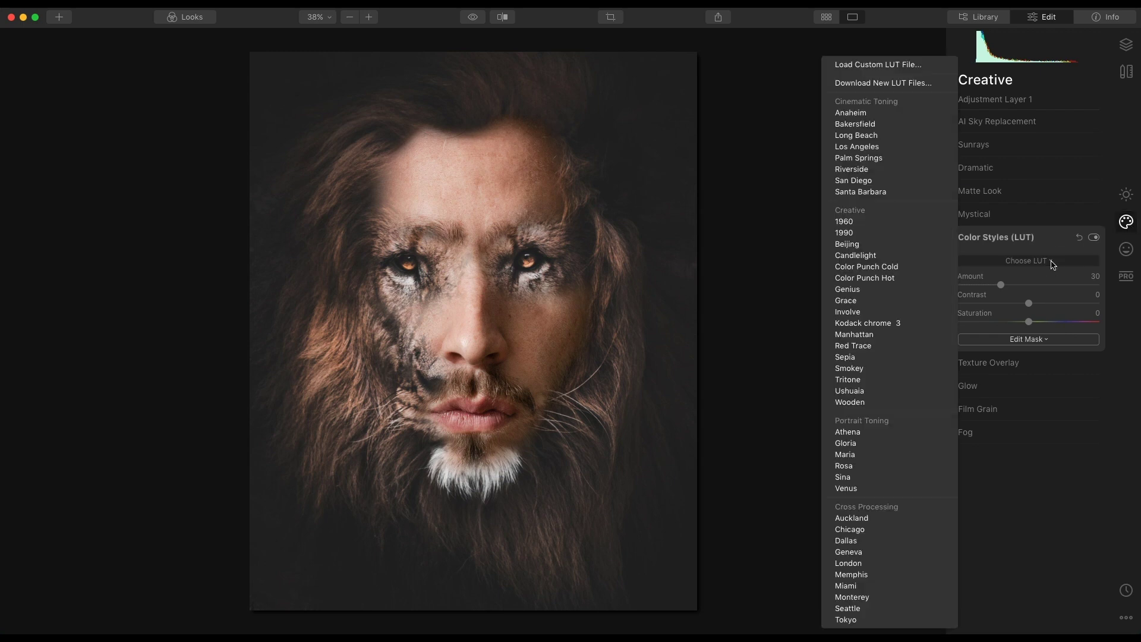